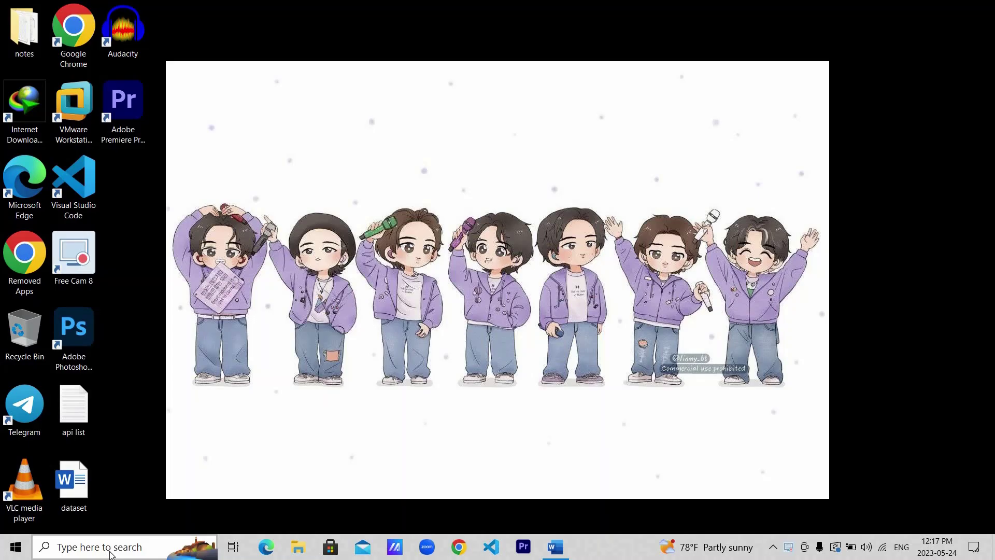
Step: Launch Clipchamp – Video Editor from Windows search by typing 'clip'
left_click(110, 555)
type("clip")
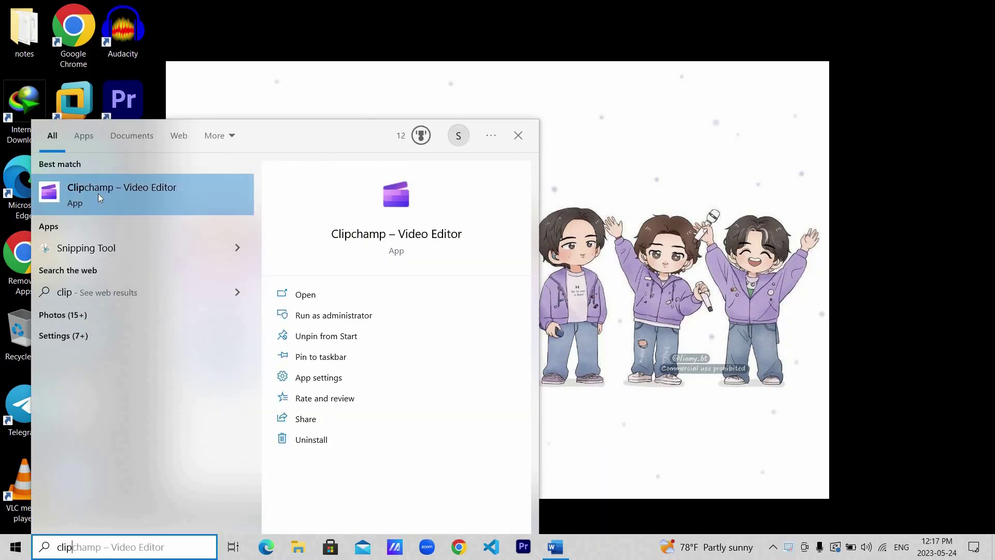
left_click(98, 194)
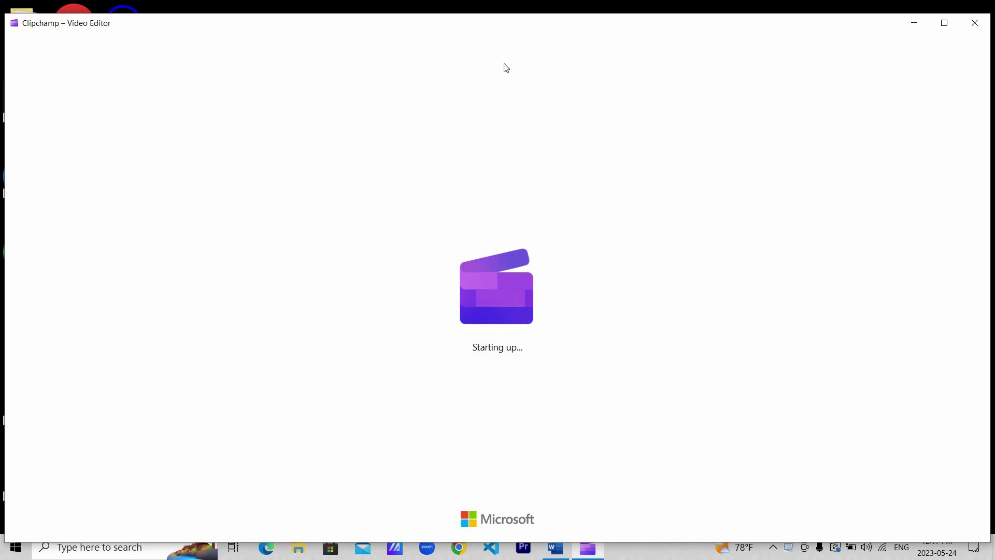
Step: Maximize the Clipchamp window and search the Microsoft Store for 'clipchamp'
left_click(944, 23)
left_click(652, 47)
type("clipchamp")
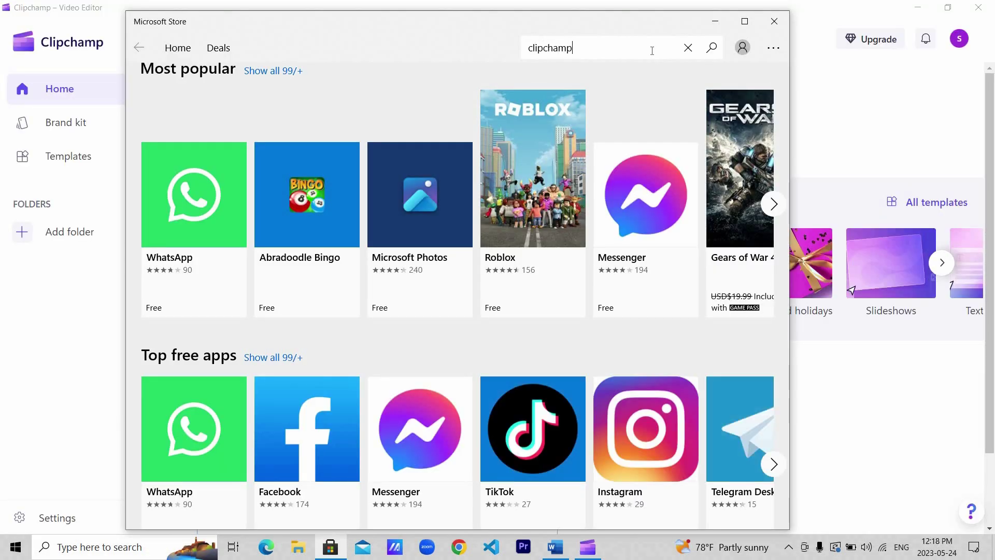
key("Return")
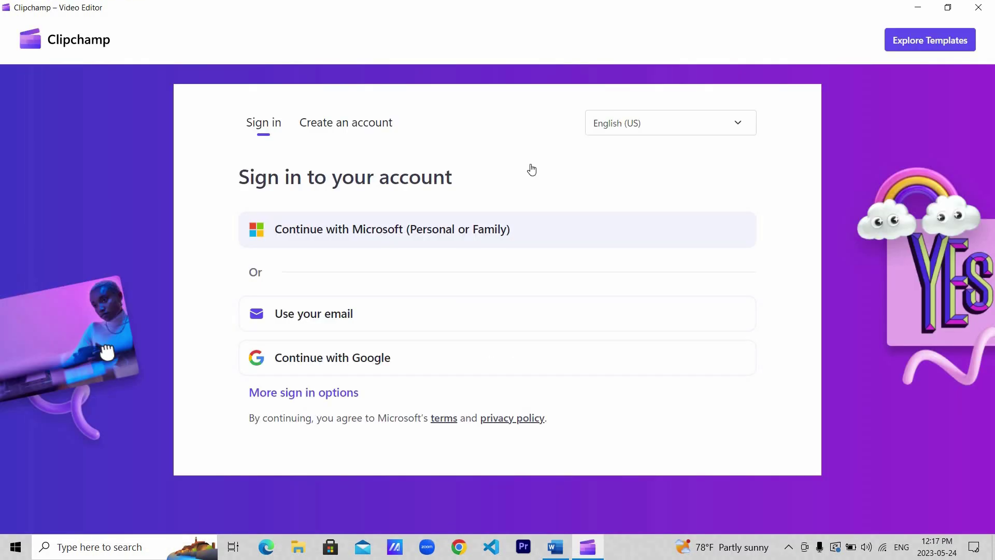
Step: Sign in to Clipchamp with a Google account, returning from the browser to the app
left_click(334, 358)
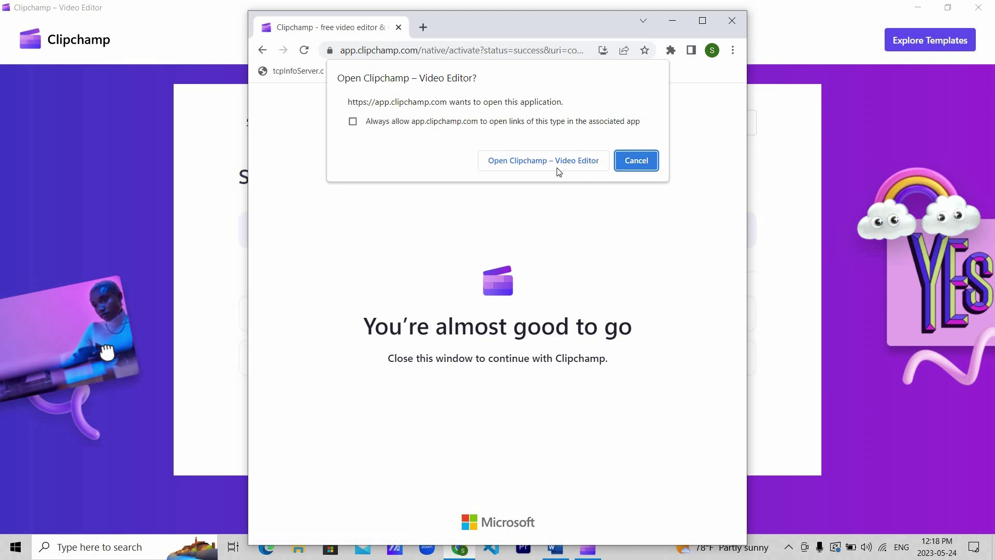
left_click(558, 169)
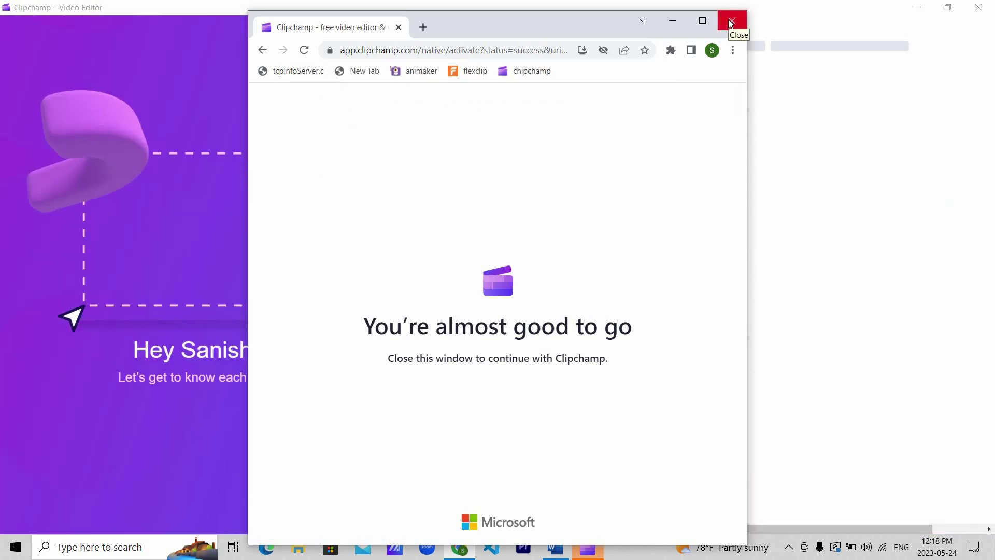
left_click(731, 21)
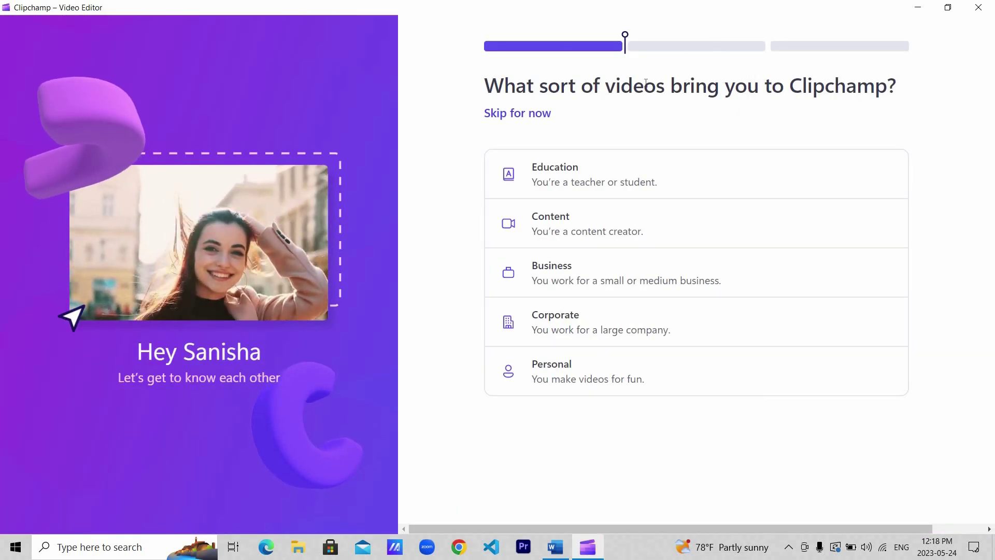
Step: Finish onboarding by choosing Content and then the Influencer creator type
left_click(600, 232)
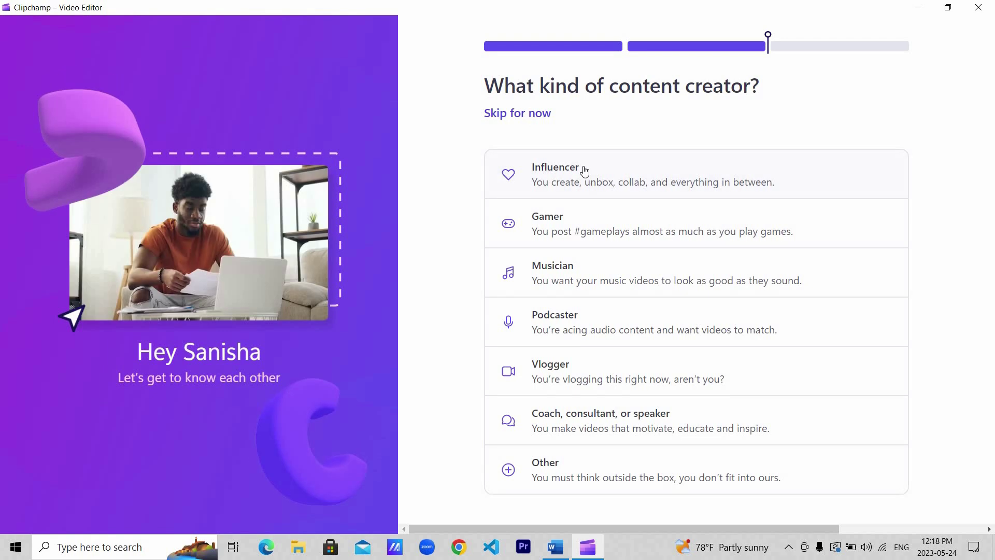
left_click(584, 168)
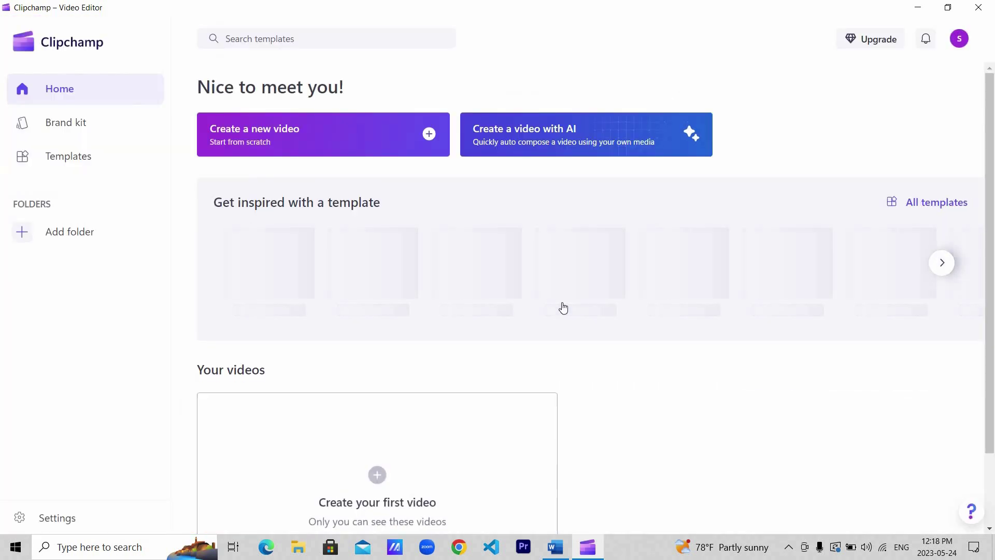
scroll(563, 308, "down", 1)
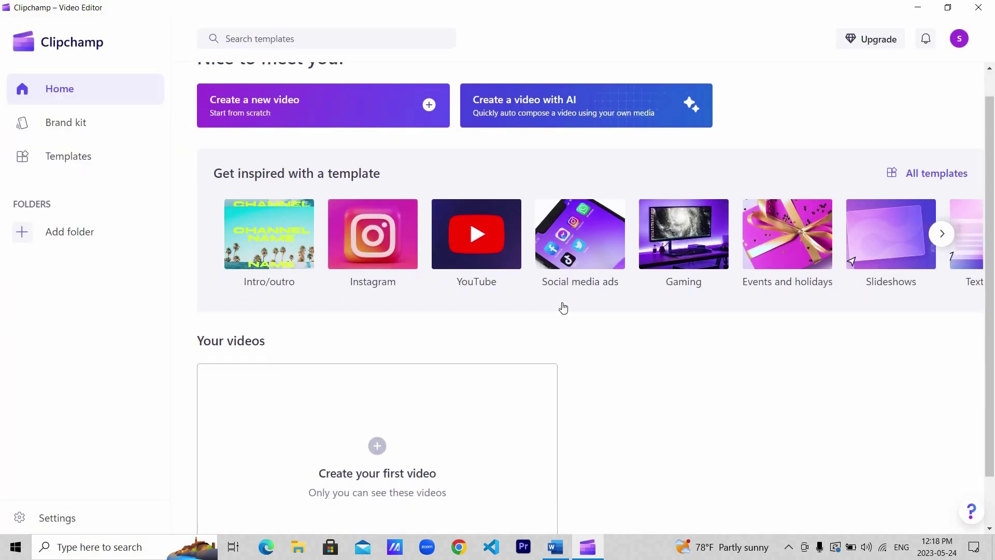
scroll(564, 308, "up", 1)
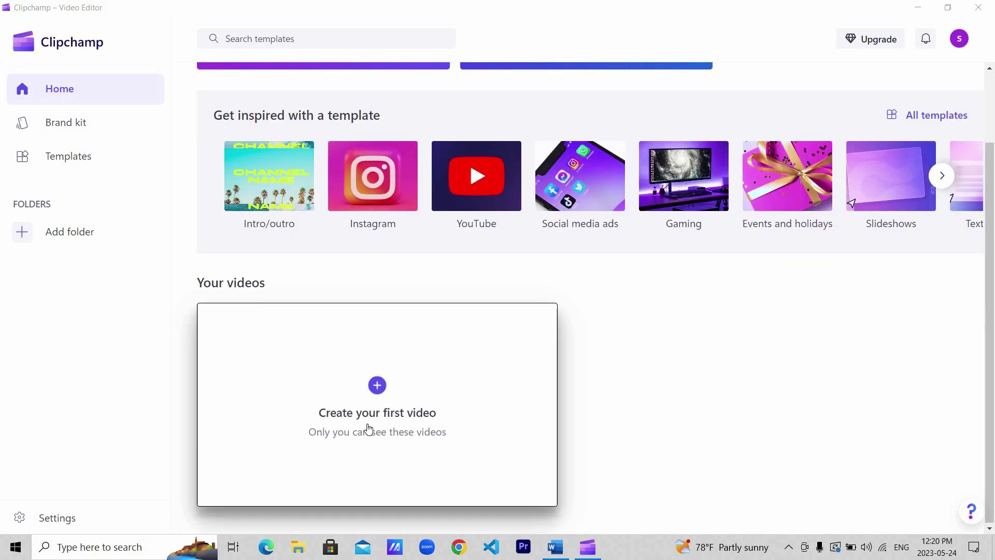
Step: Create a new video project and browse the Music & SFX library
left_click(370, 389)
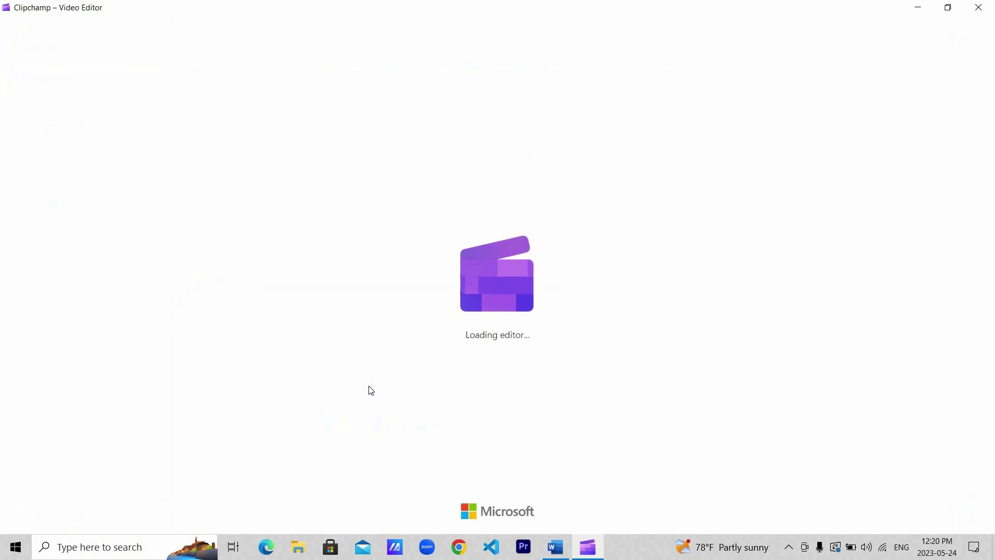
scroll(118, 280, "down", 15)
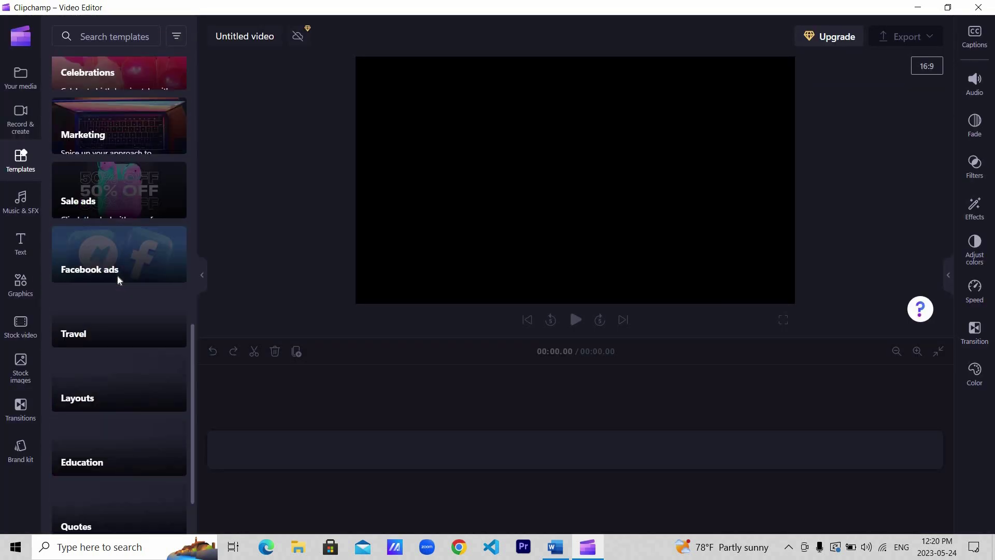
scroll(118, 280, "up", 15)
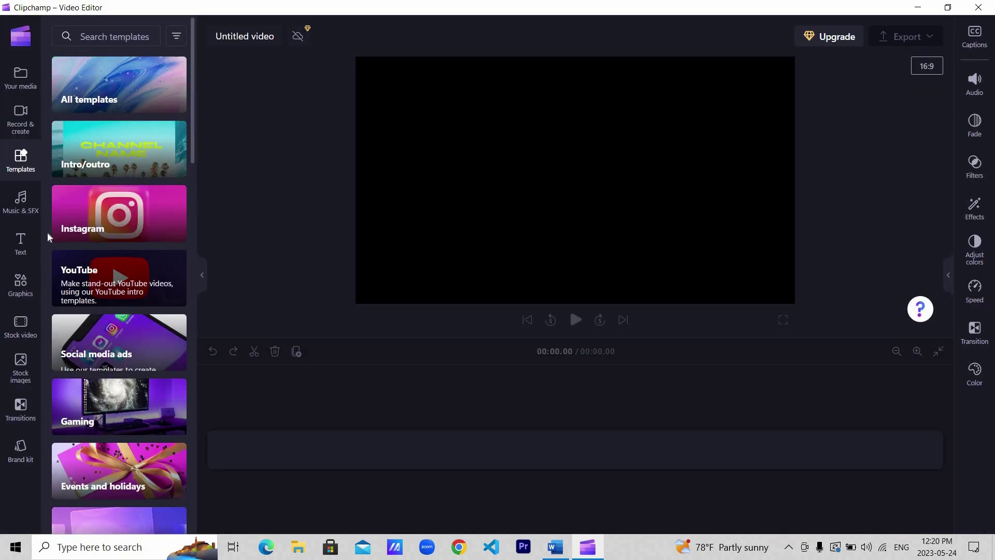
left_click(29, 213)
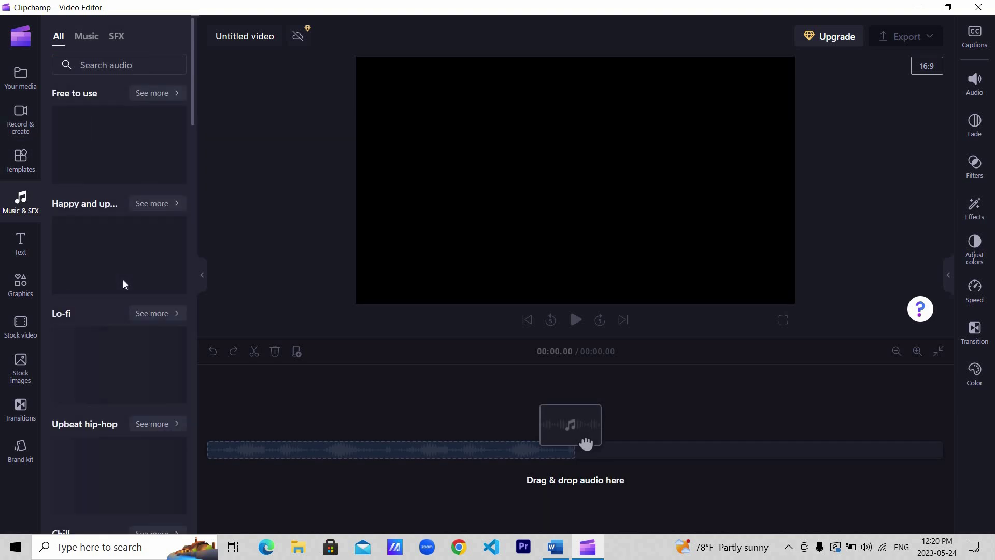
scroll(123, 279, "down", 1)
scroll(123, 279, "down", 1)
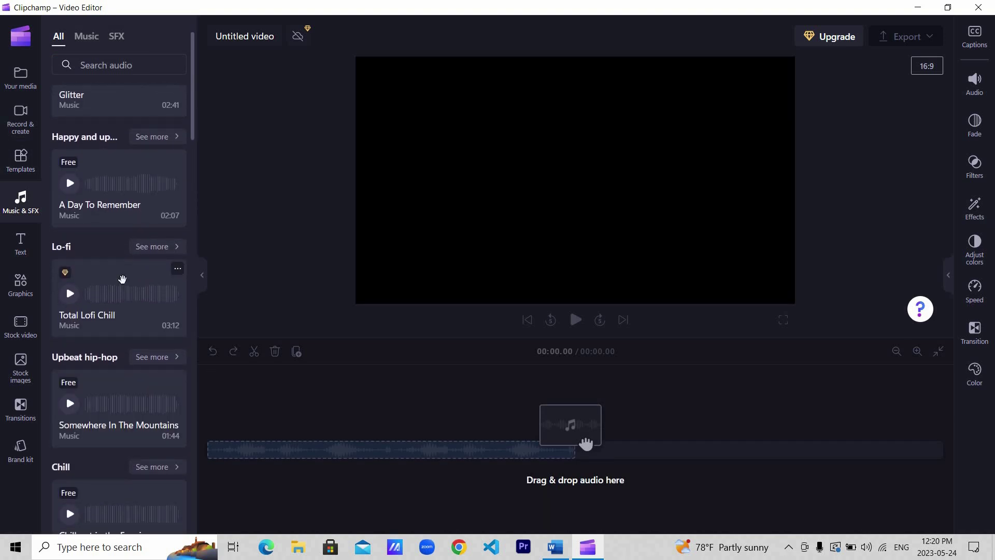
scroll(80, 249, "up", 2)
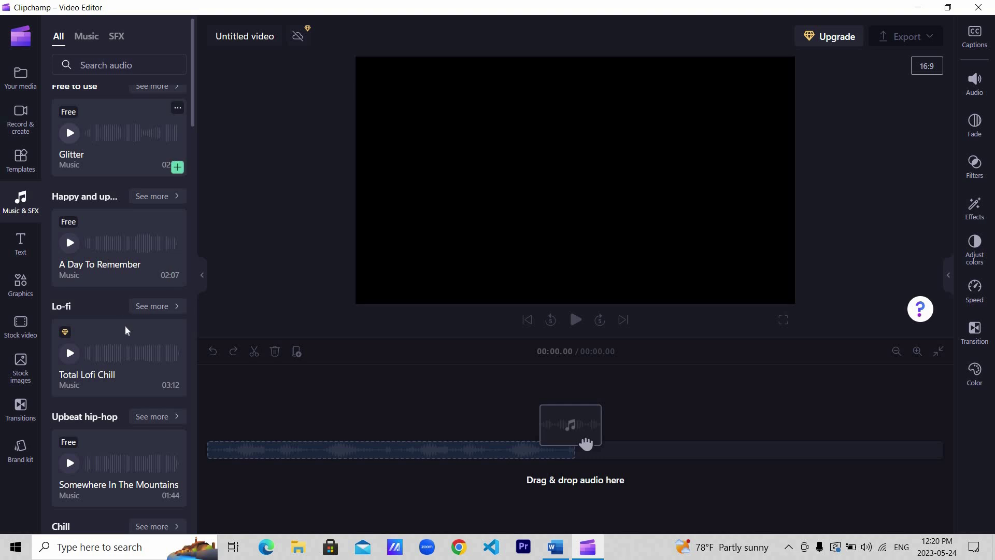
Step: Browse Text, Graphics, Stock video, Stock images and Transitions, then show Record & create options
left_click(21, 244)
scroll(156, 280, "down", 3)
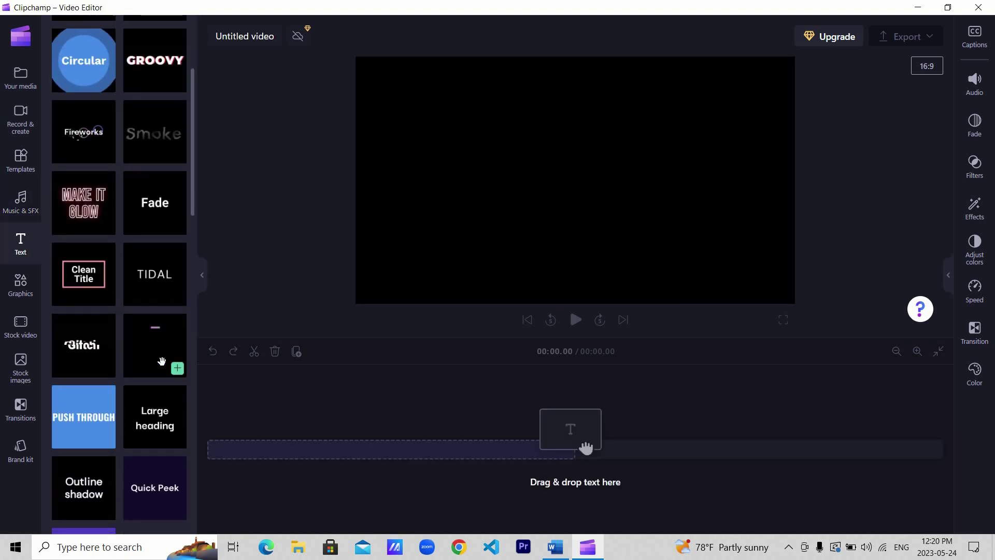
scroll(156, 280, "down", 3)
left_click(21, 283)
left_click(20, 326)
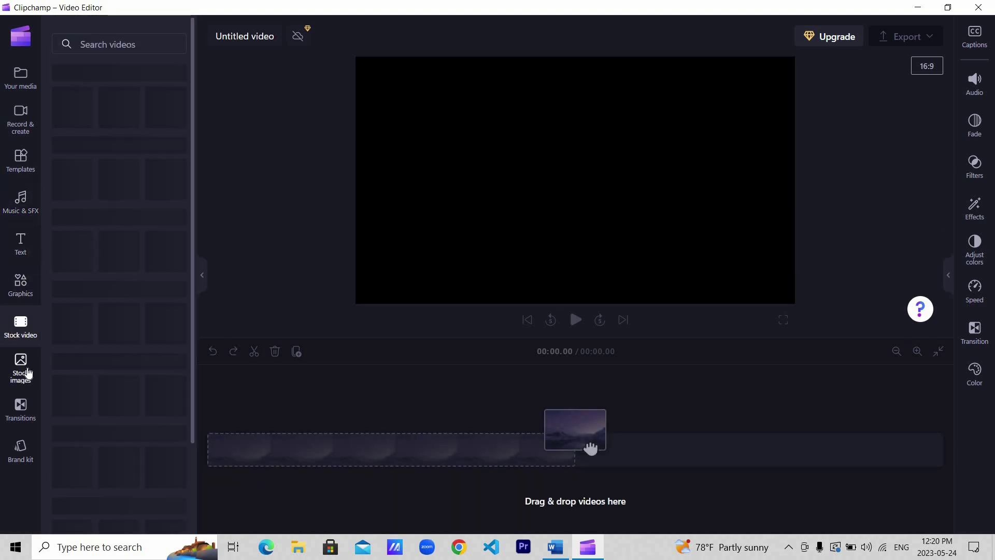
left_click(21, 369)
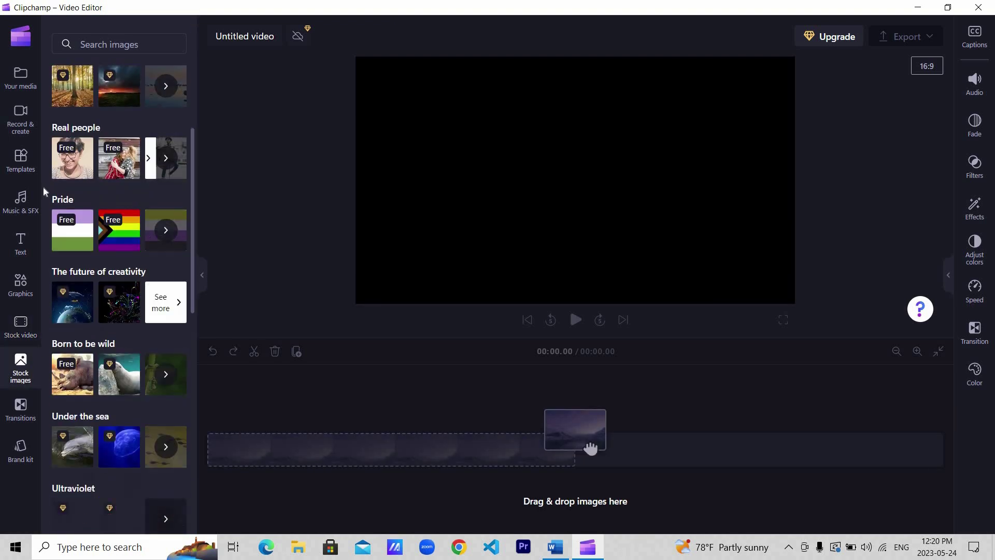
left_click(21, 408)
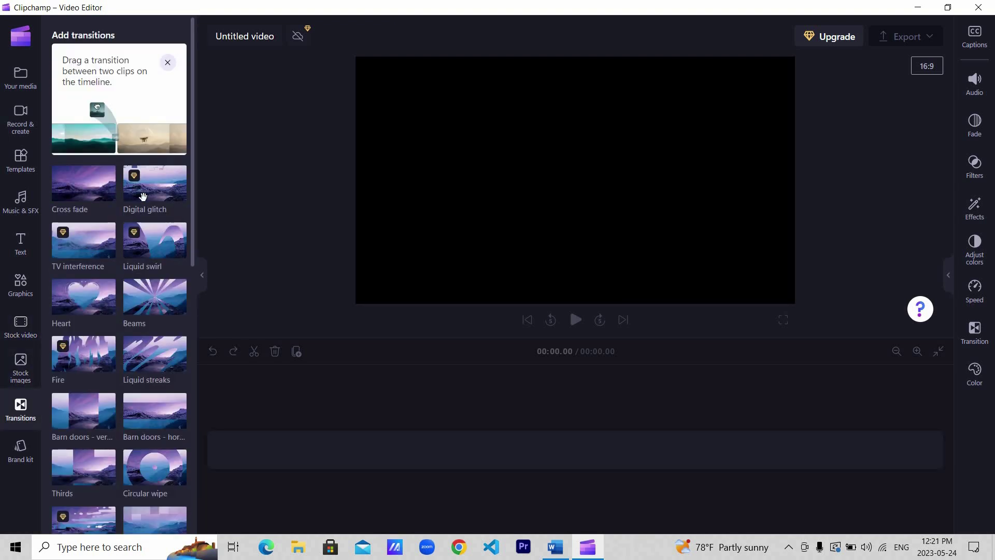
left_click(22, 120)
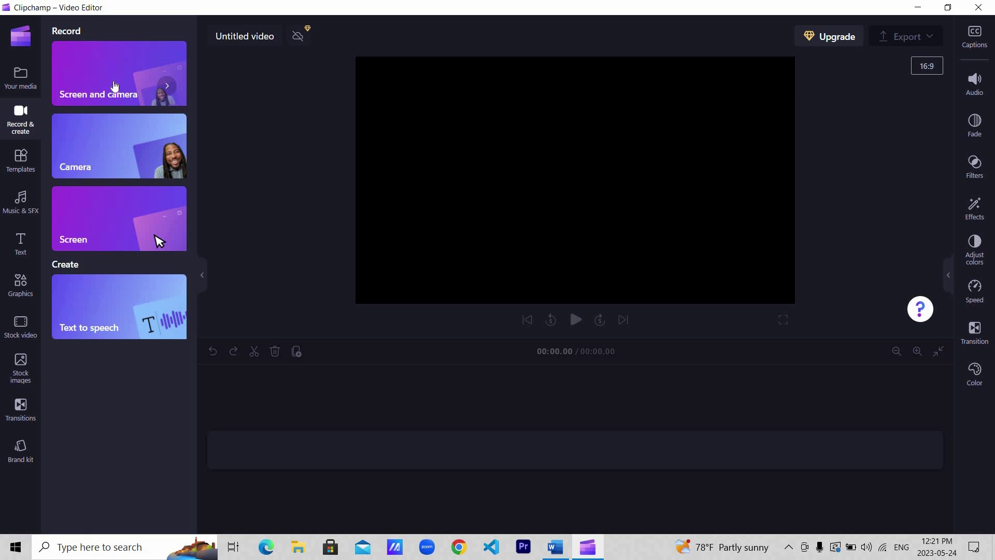
Step: Open Text to speech and keep the language as English (United States)
left_click(114, 322)
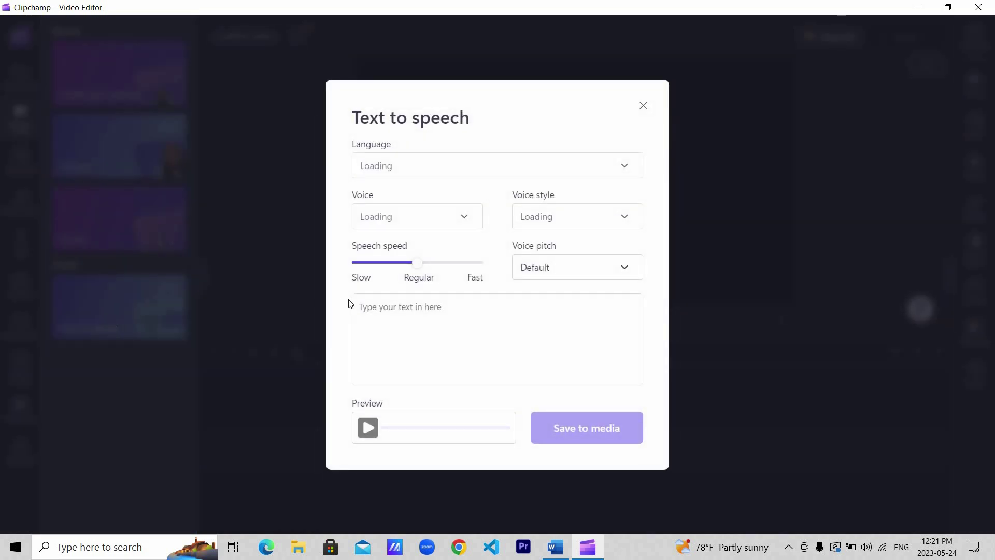
left_click(403, 170)
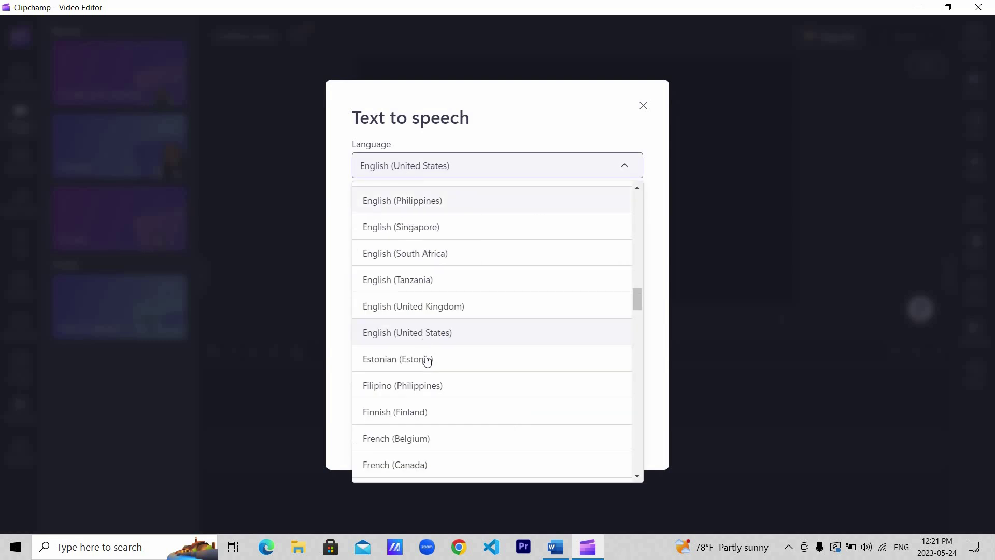
scroll(434, 383, "down", 10)
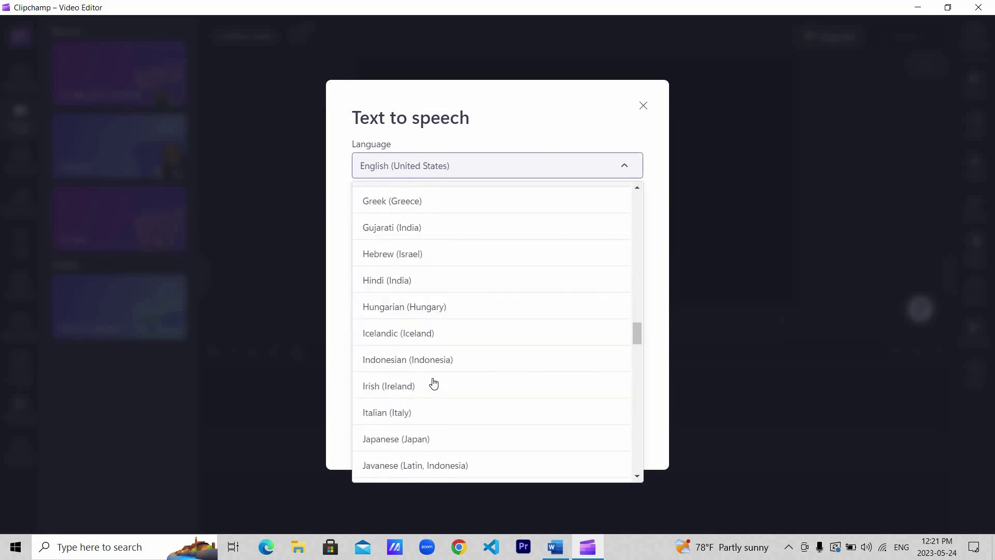
scroll(434, 383, "down", 3)
key("Escape")
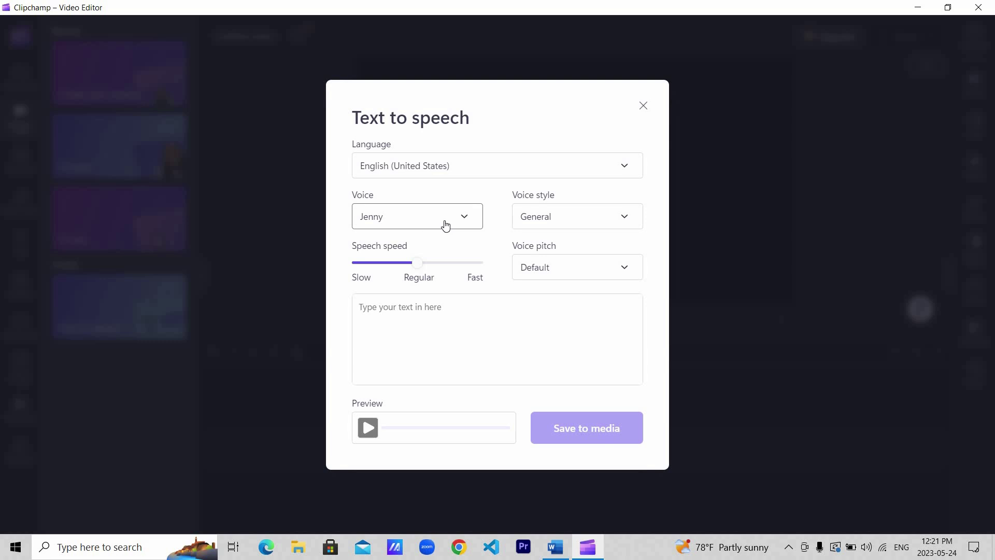
Step: Keep the voice as Jenny, choose the Excited voice style and leave pitch at Default
left_click(446, 224)
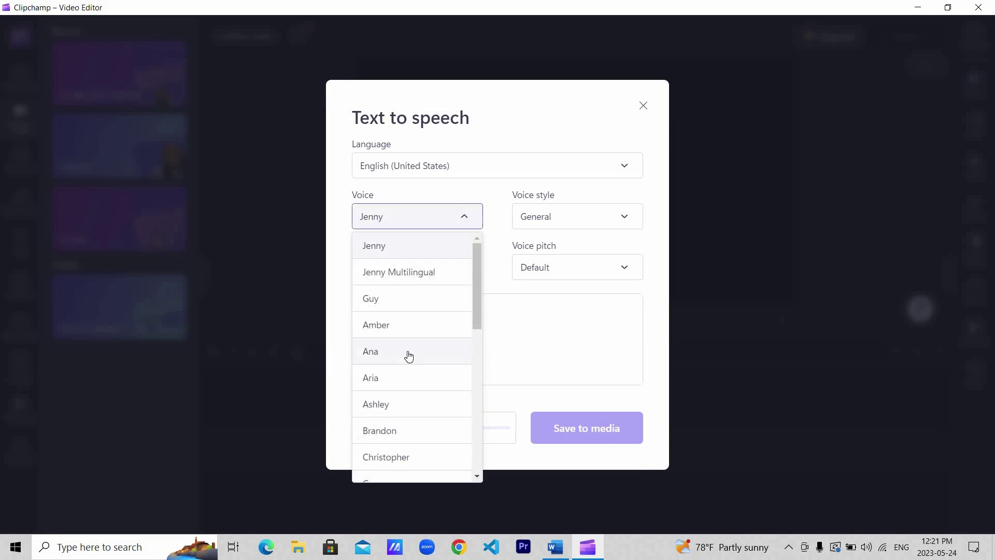
left_click(578, 216)
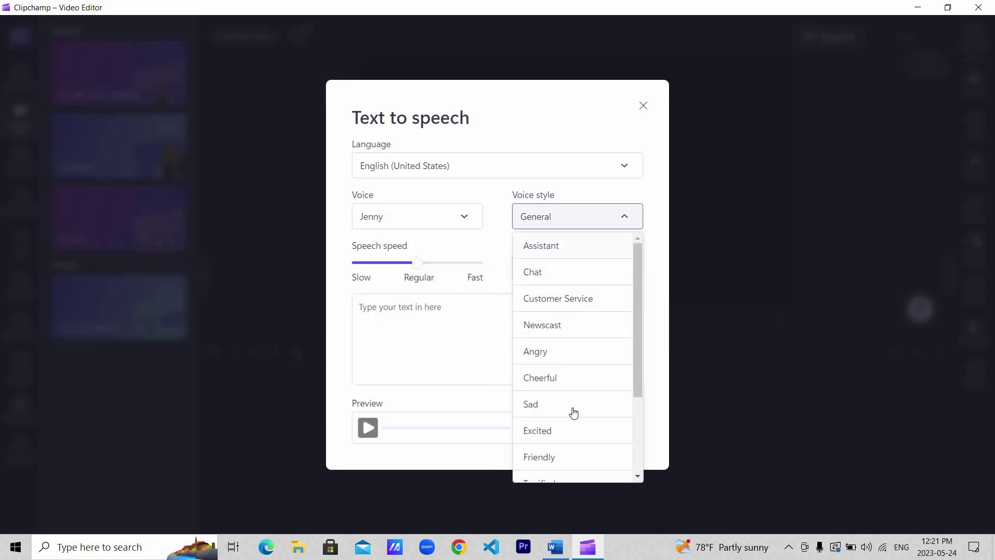
scroll(578, 429, "down", 2)
left_click(536, 312)
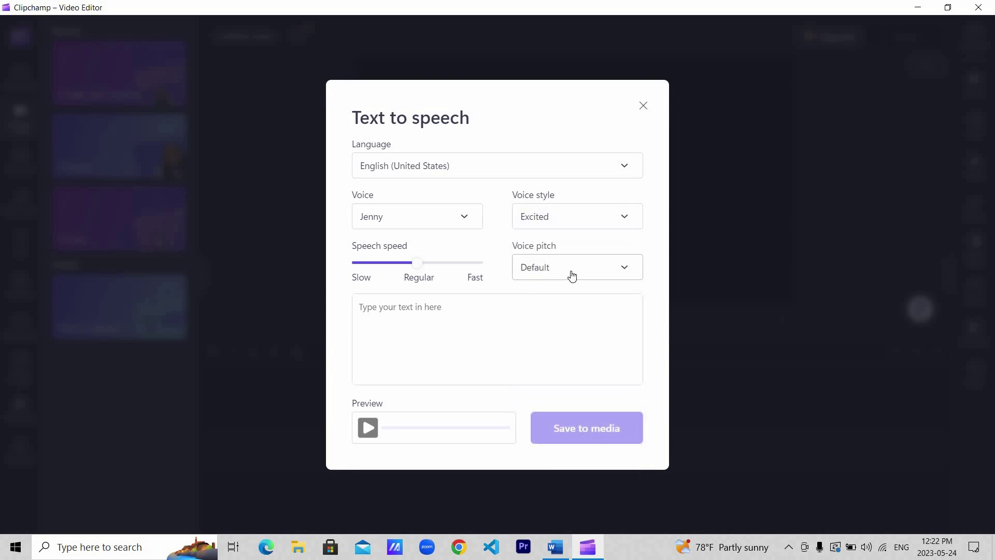
left_click(572, 274)
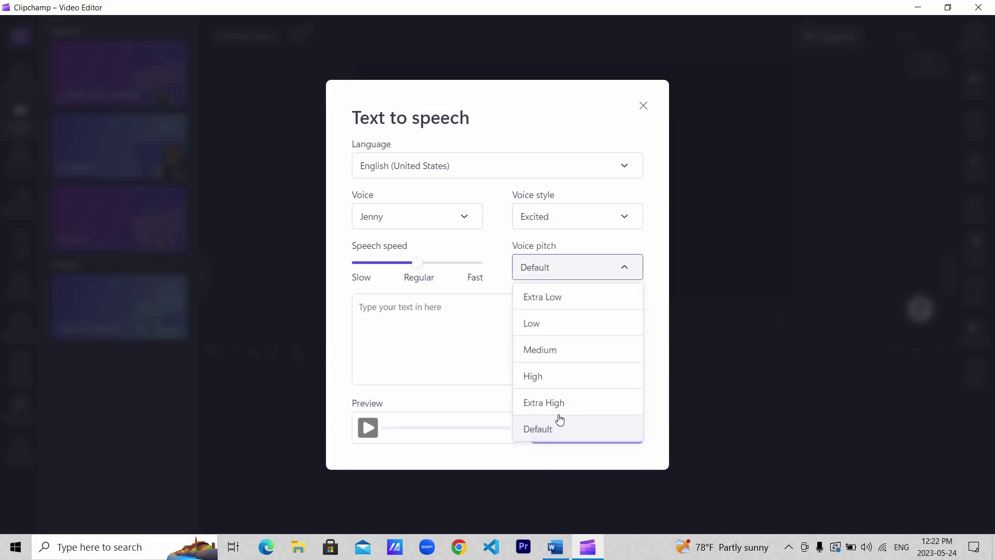
left_click(467, 357)
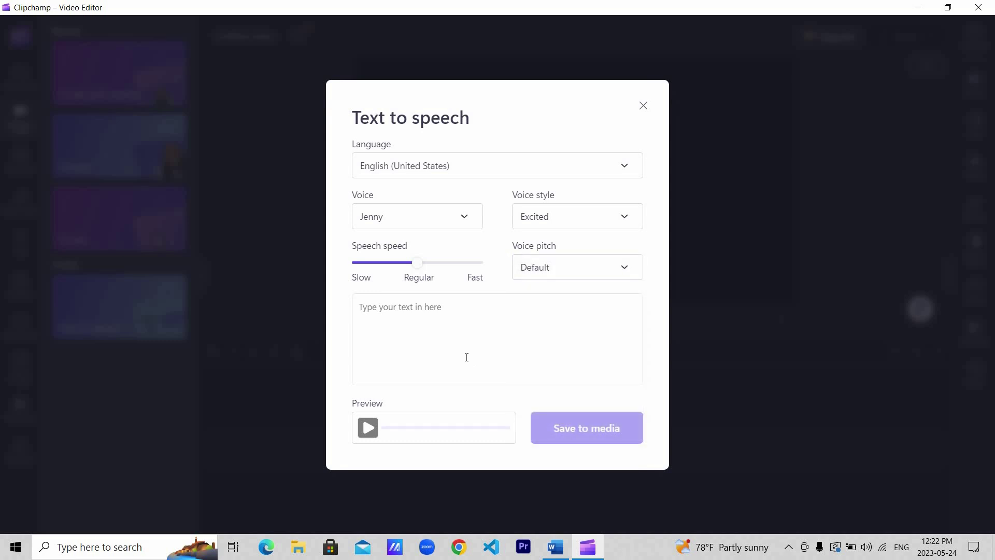
Step: Paste the script 'Hello and Welcome back.', keep the Excited style, and switch the narrator to Amber
type("Hello and Welcome")
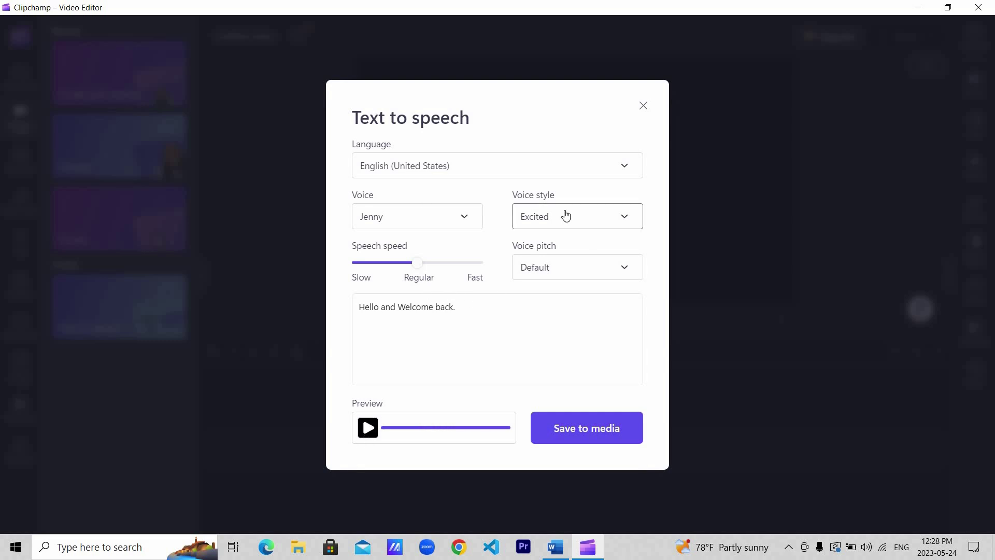
left_click(564, 216)
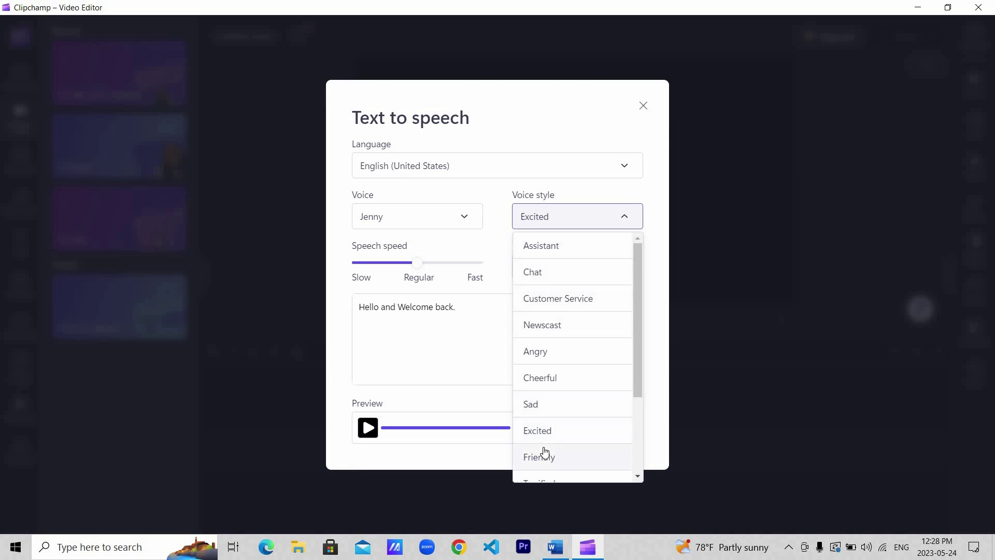
scroll(544, 452, "down", 2)
left_click(391, 296)
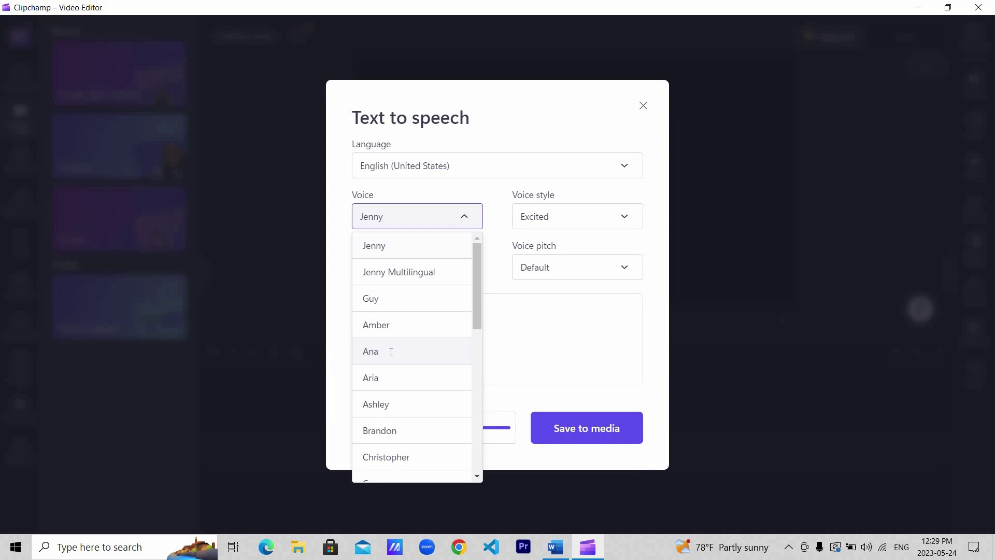
left_click(391, 351)
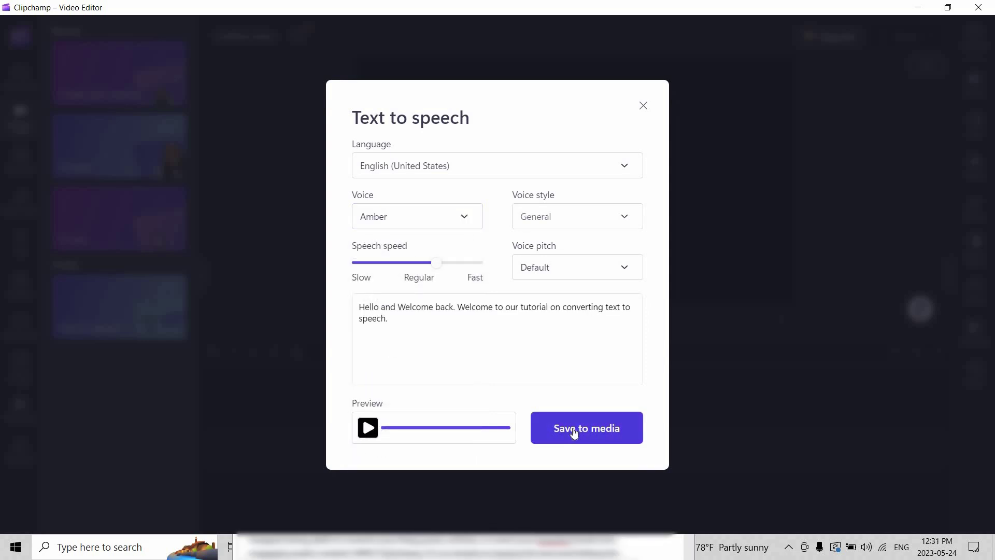
Step: Save the generated speech to media and place the voiceover clip on the timeline
left_click(574, 431)
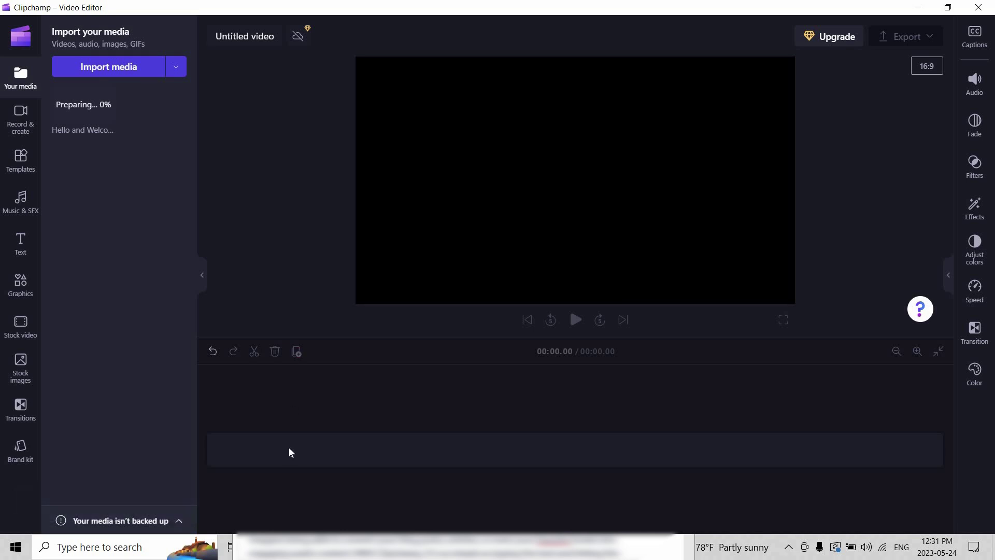
mouse_move(111, 114)
left_click_drag(87, 107, 245, 449)
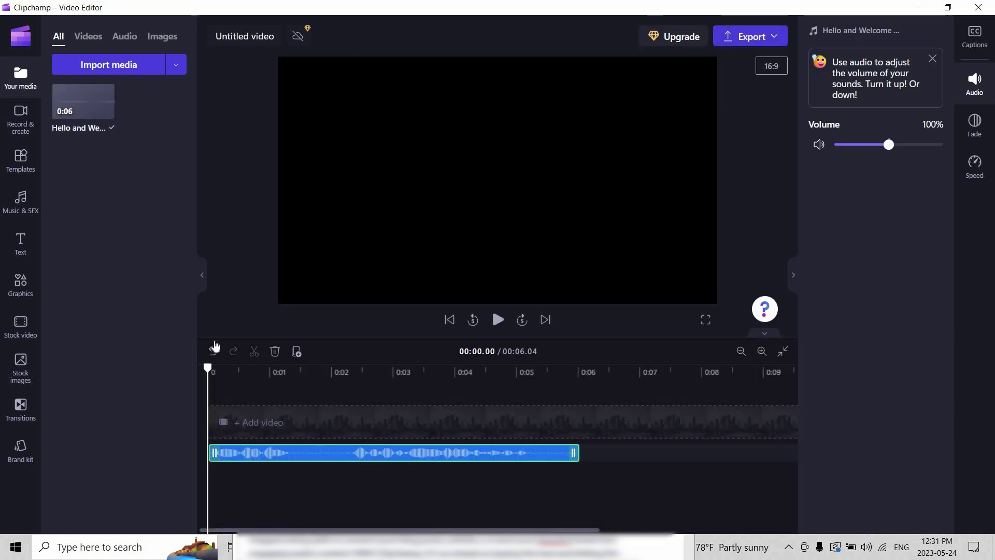
Step: Split the audio at 00:01.43, trim the second clip's start, and close the gap
left_click(296, 370)
left_click(255, 351)
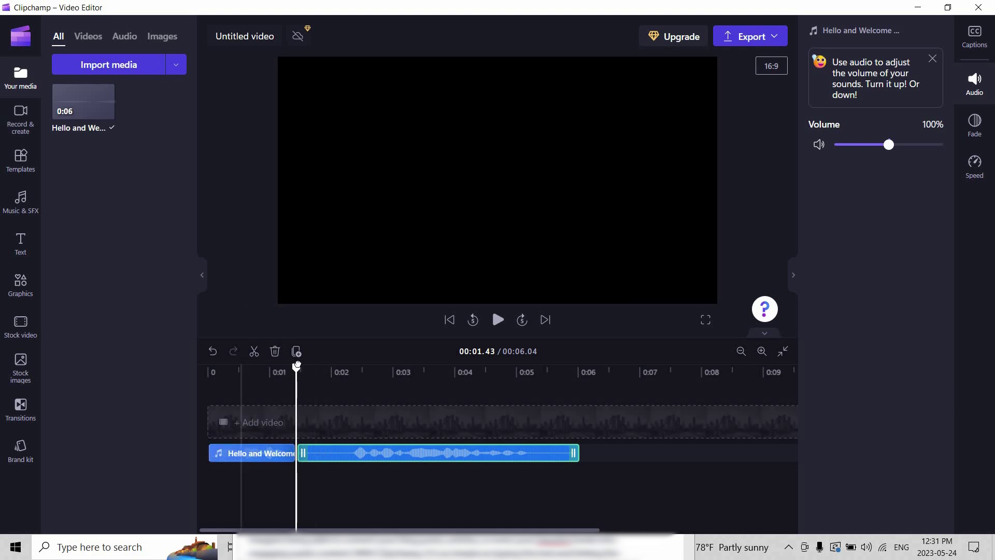
mouse_move(316, 371)
left_mouse_down()
mouse_move(344, 371)
mouse_move(334, 373)
left_mouse_up()
left_click_drag(304, 453, 339, 453)
left_click(316, 454)
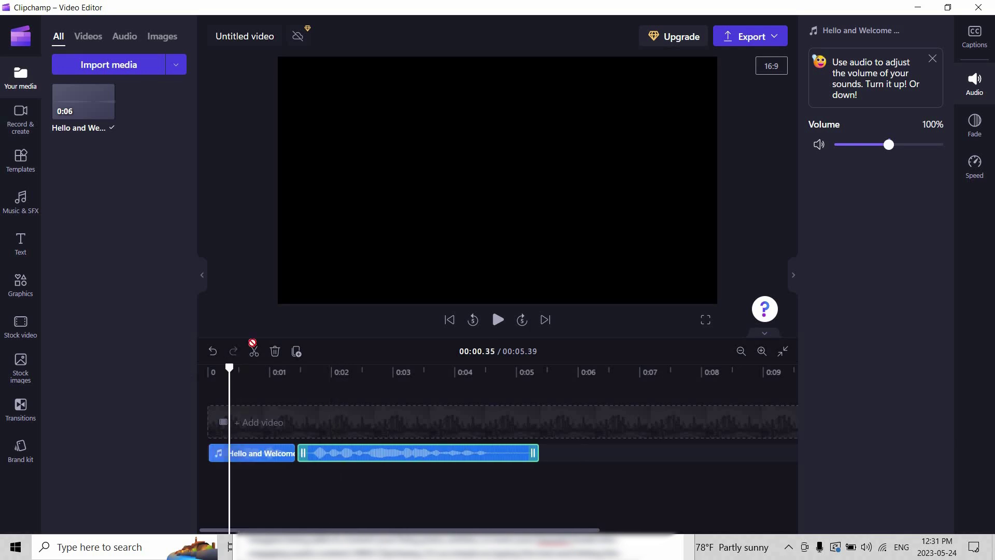
Step: Export the video at 1080p and open the downloaded MP4
left_click(739, 41)
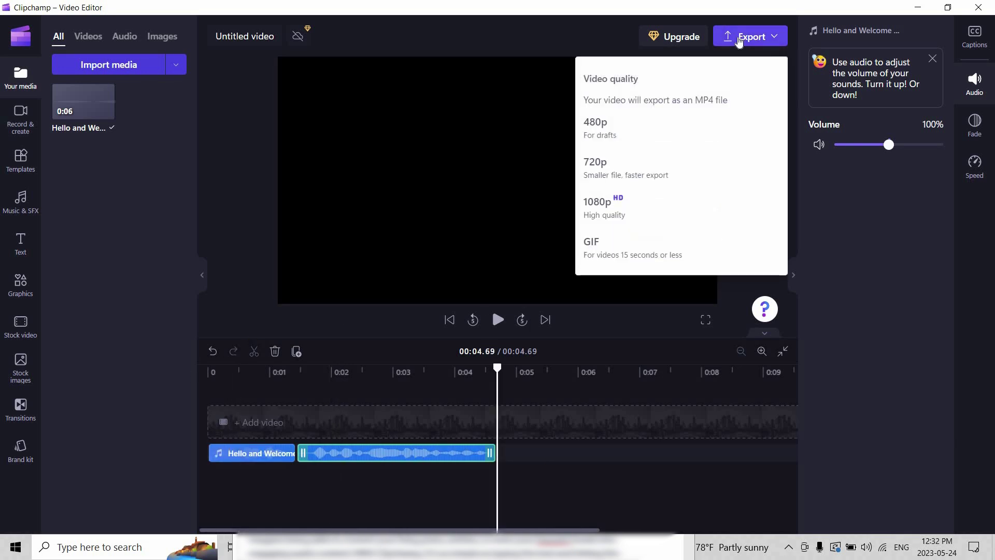
left_click(635, 205)
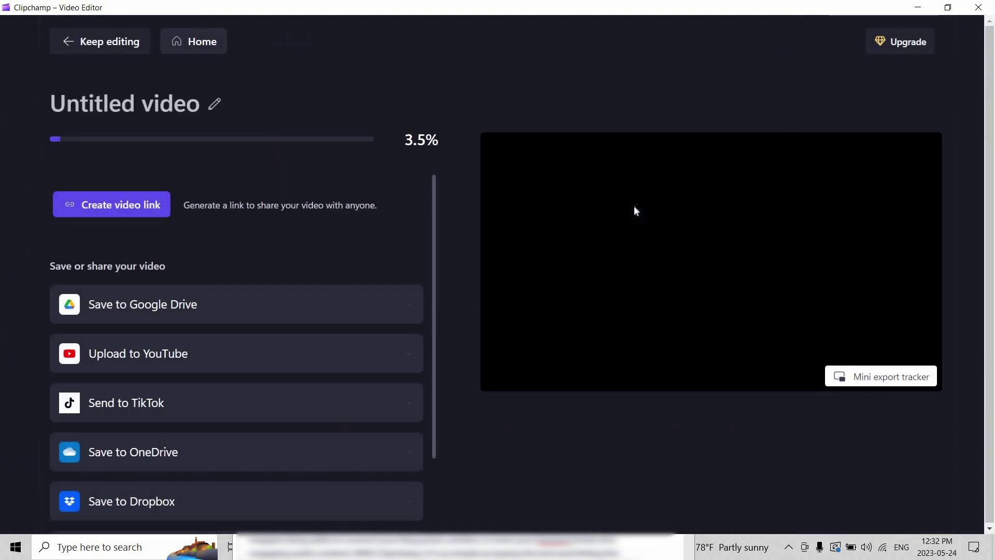
left_click(776, 67)
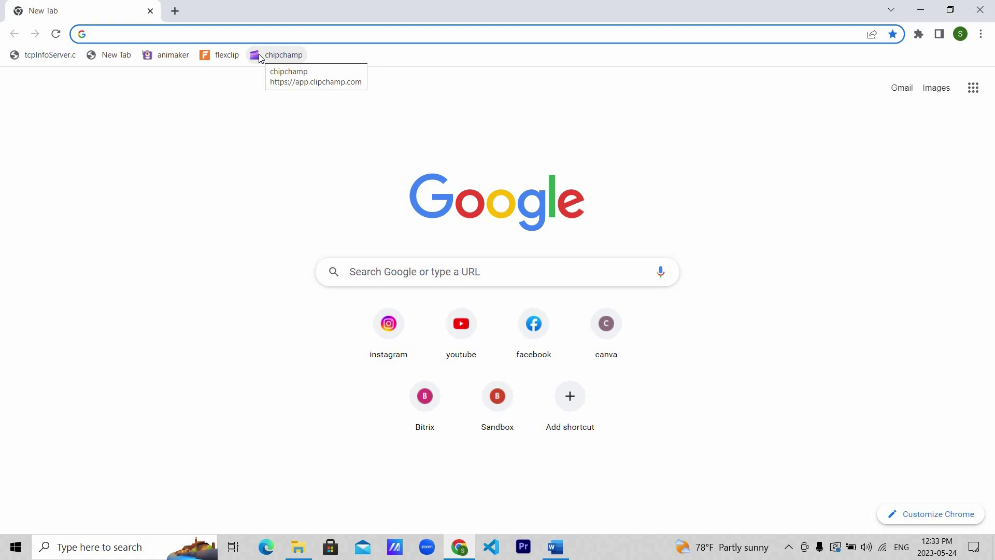
Step: Google 'mp4 to mp3' and open the FreeConvert.com MP4 to MP3 Converter result
type("mp4 to")
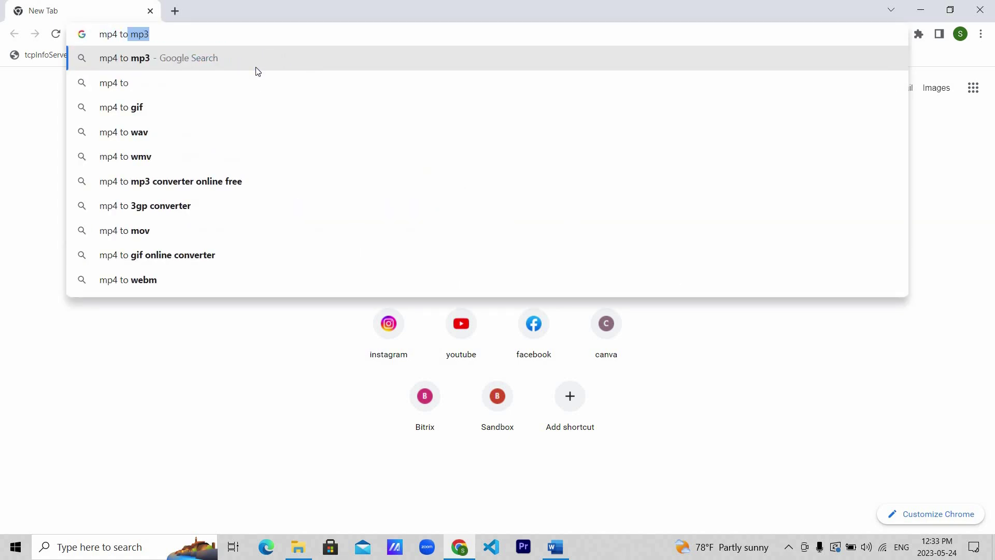
key("Return")
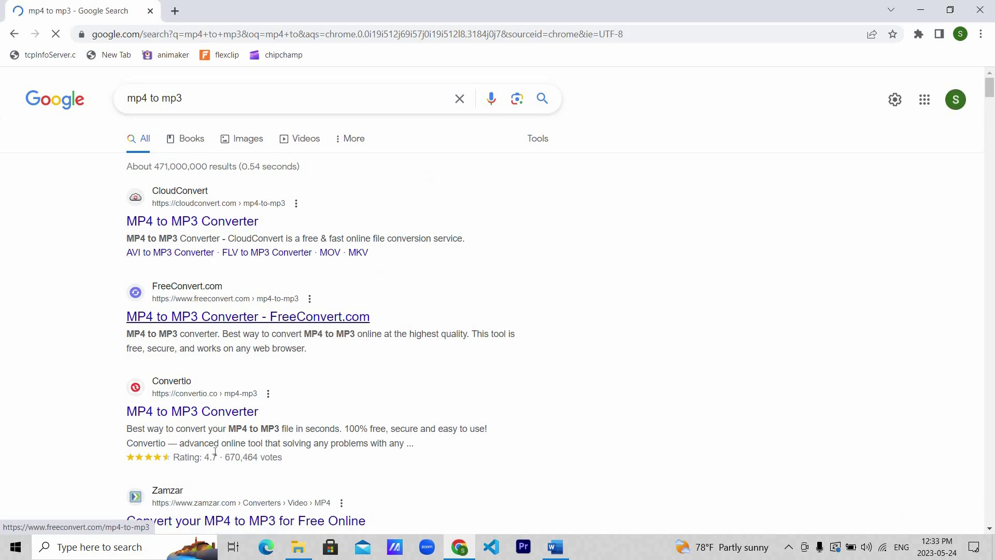
scroll(215, 427, "down", 1)
scroll(209, 303, "up", 1)
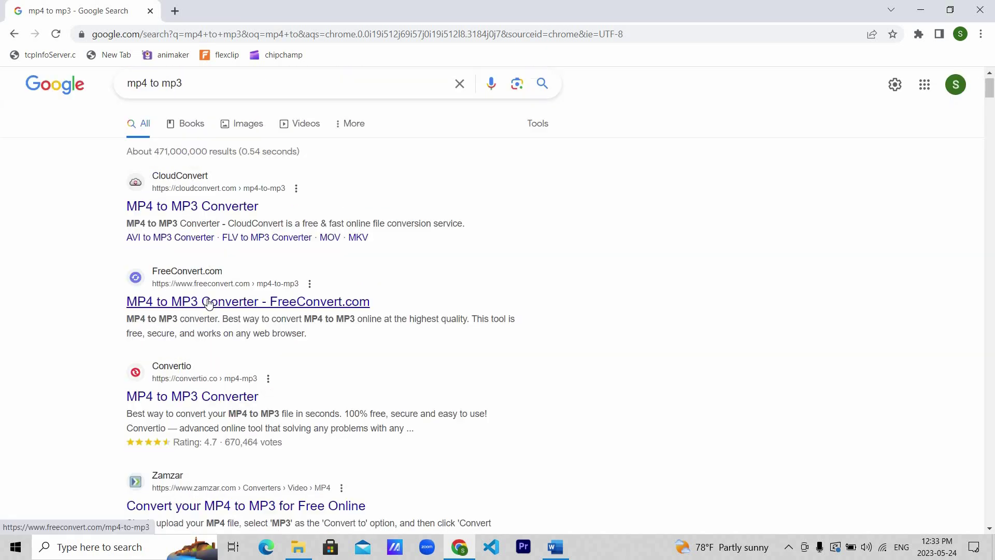
left_click(208, 302)
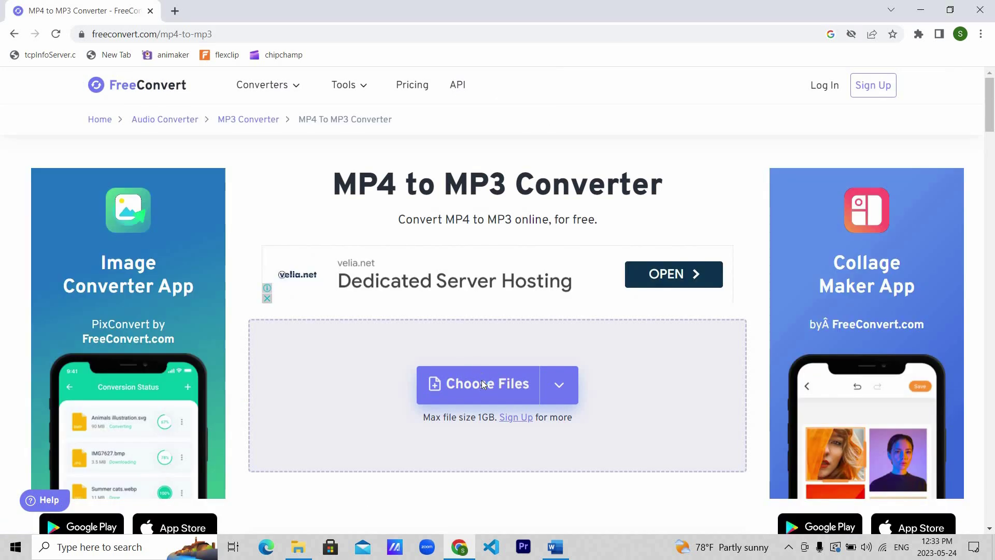
Step: Upload the exported Clipchamp MP4, convert it to MP3 and download the result
left_click(481, 383)
double_click(133, 150)
scroll(358, 215, "down", 2)
left_click(684, 339)
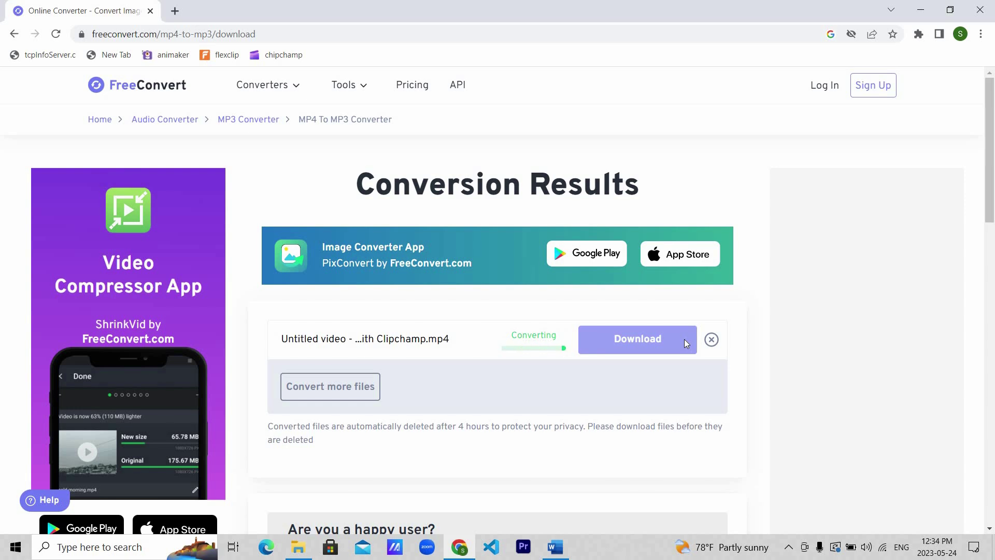
mouse_move(684, 339)
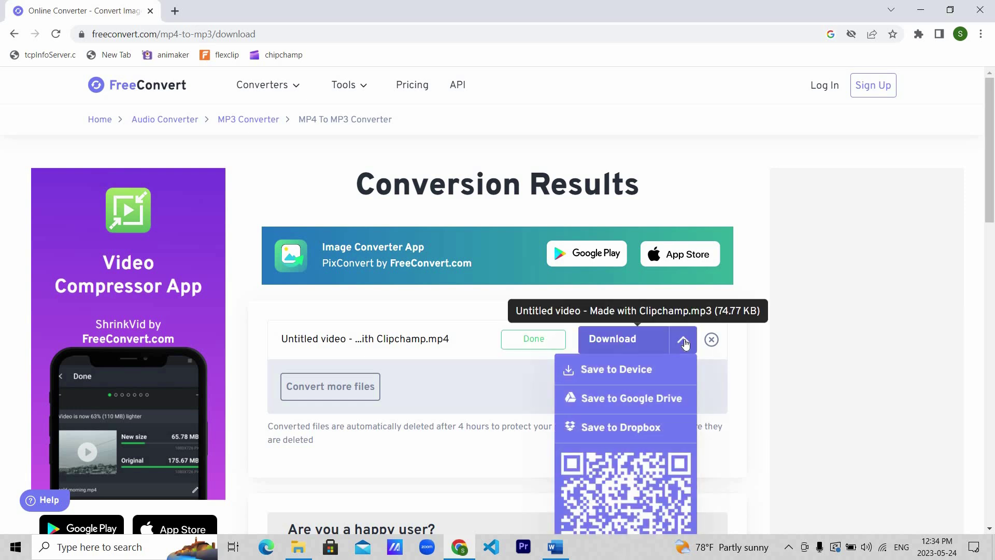
left_click(621, 347)
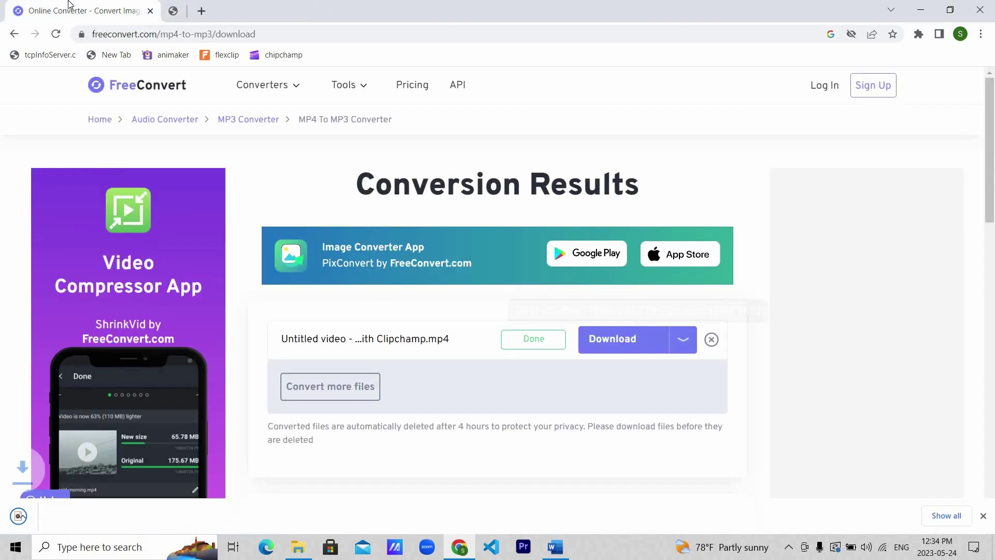
Step: Go back two pages and open the downloaded MP3 in Groove Music
left_click(13, 34)
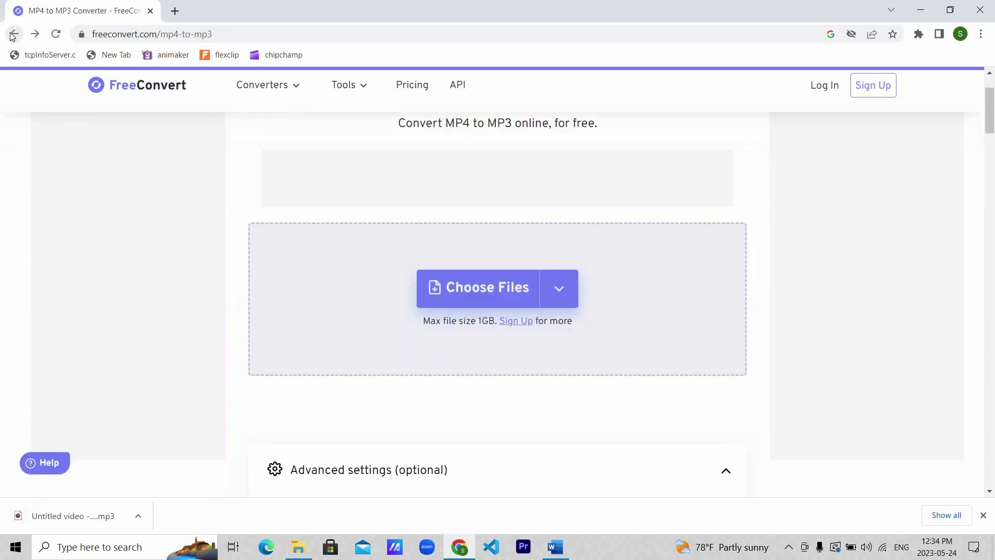
left_click(13, 34)
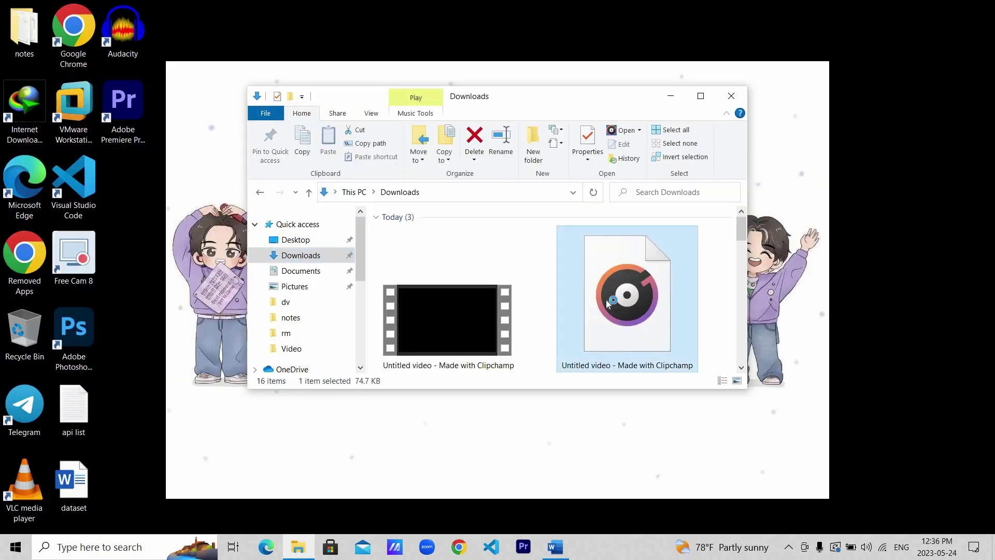
double_click(606, 300)
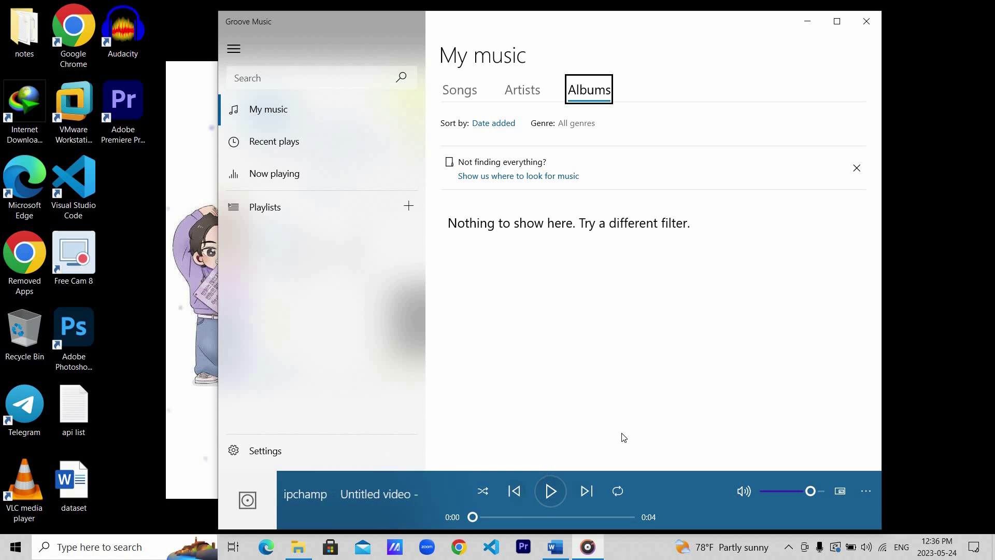
Step: Let the 4-second voiceover MP3 play to the end in Groove Music
left_click(727, 230)
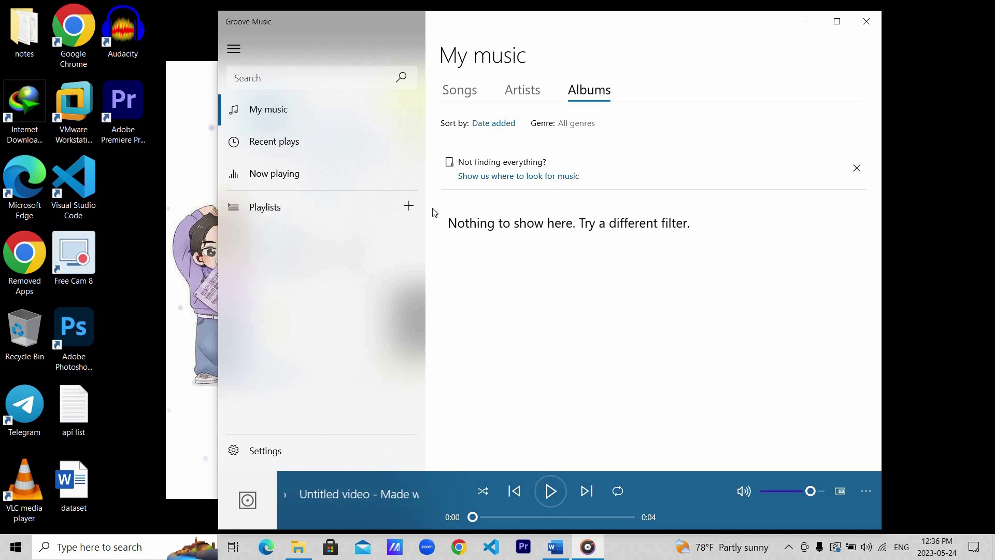